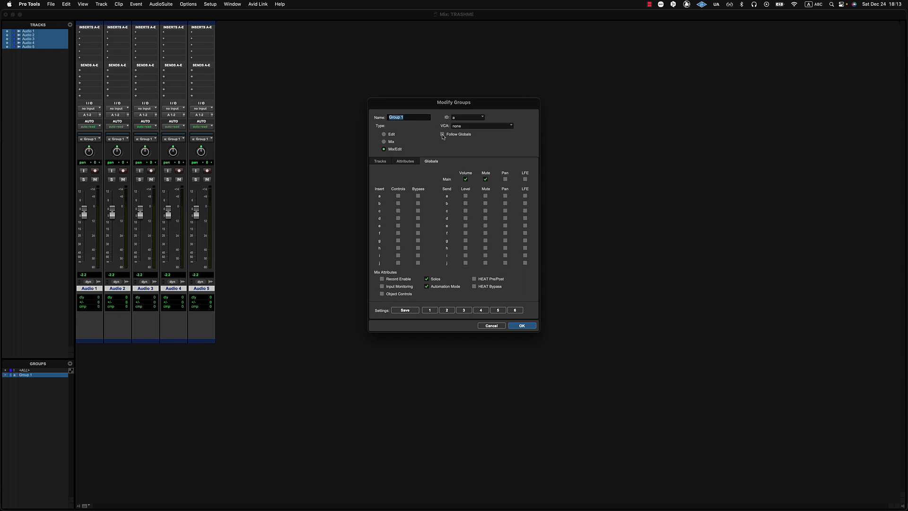
Compare Group 1's own attributes with the global attributes, and apply the group settings with Follow Globals enabled.
click(442, 135)
click(407, 161)
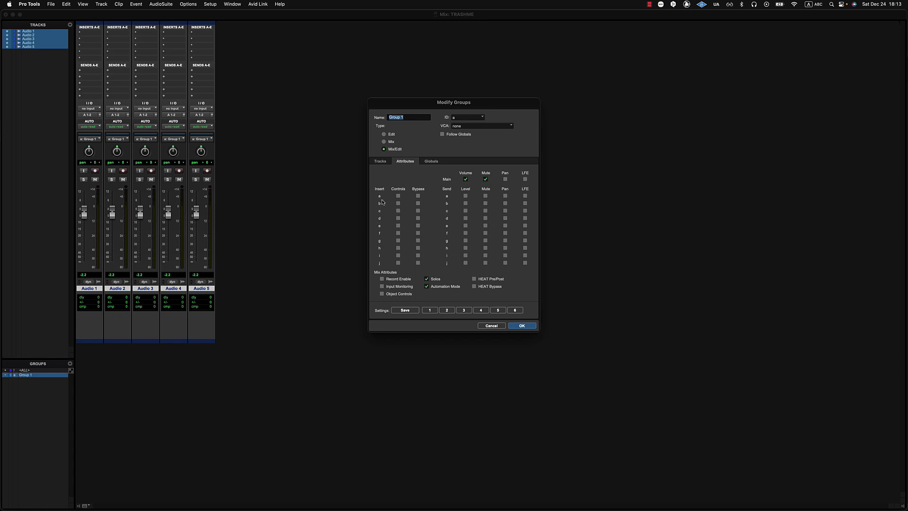
click(442, 135)
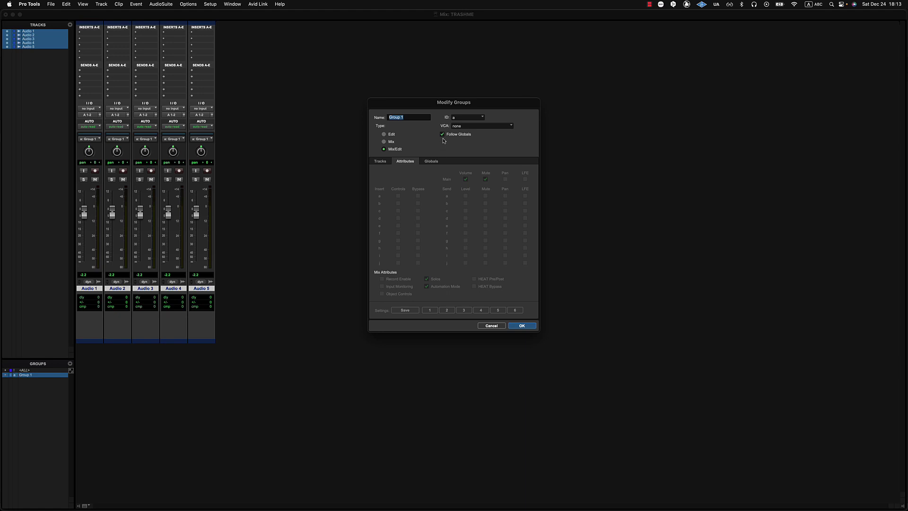
click(432, 161)
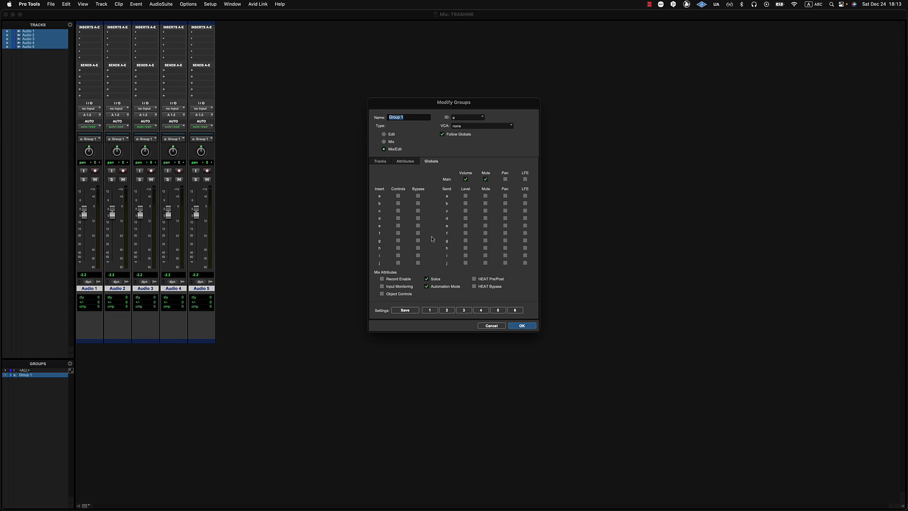
click(405, 161)
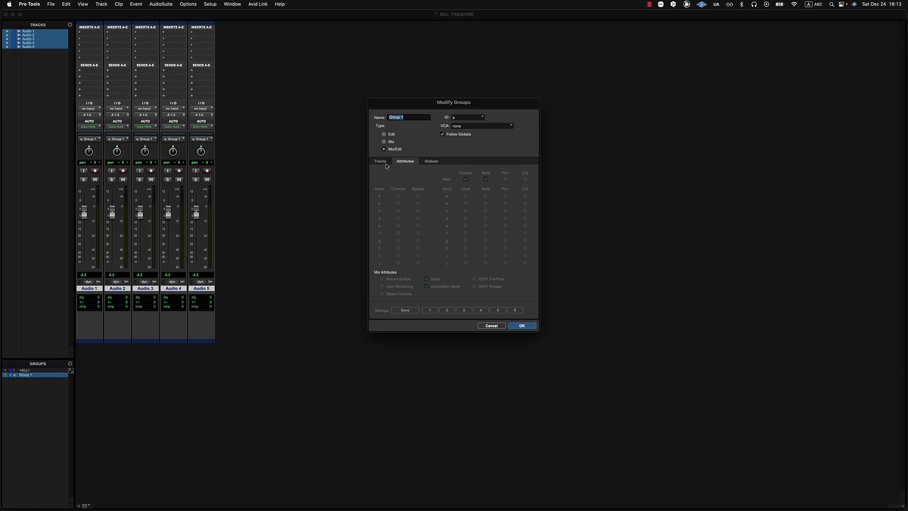
click(432, 161)
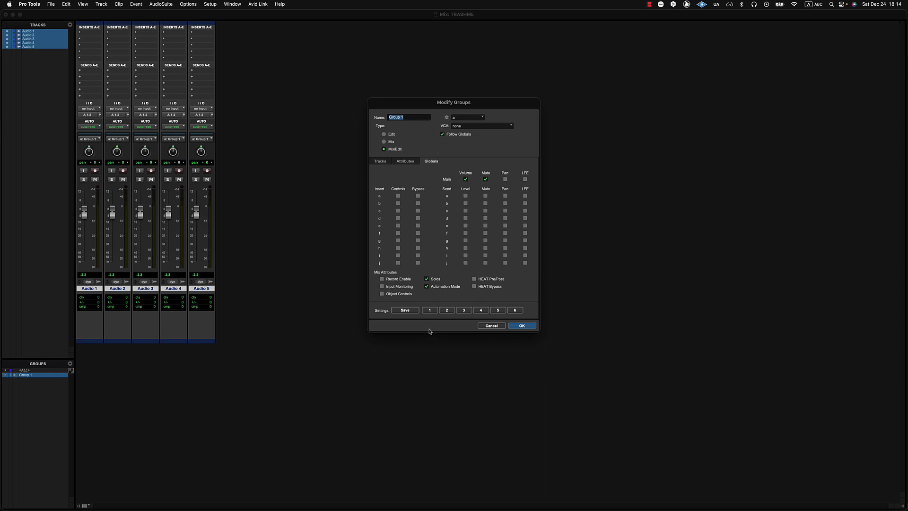
click(519, 329)
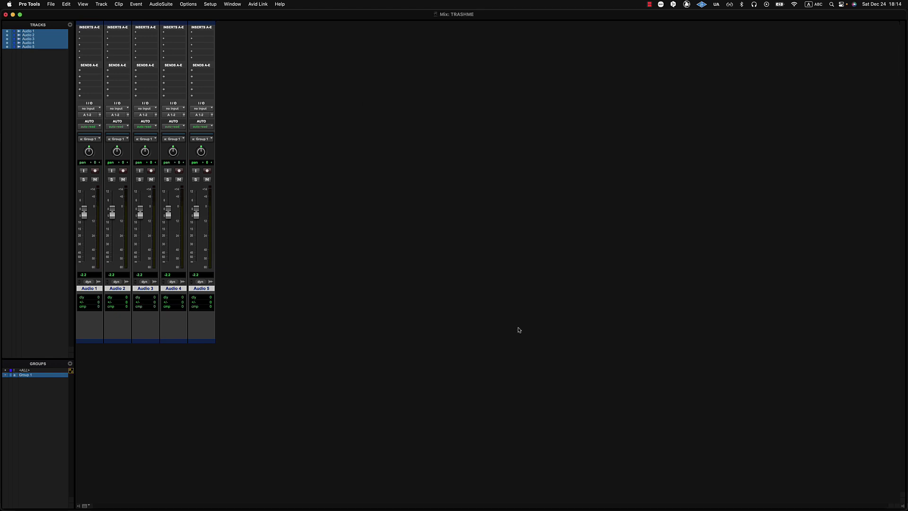
Raise the grouped faders together to about +1.4 dB, and test Audio 3's solo and pan, leaving pan centred.
mouse_move(141, 215)
mouse_down()
mouse_move(141, 232)
mouse_move(141, 208)
mouse_up()
click(140, 180)
click(140, 180)
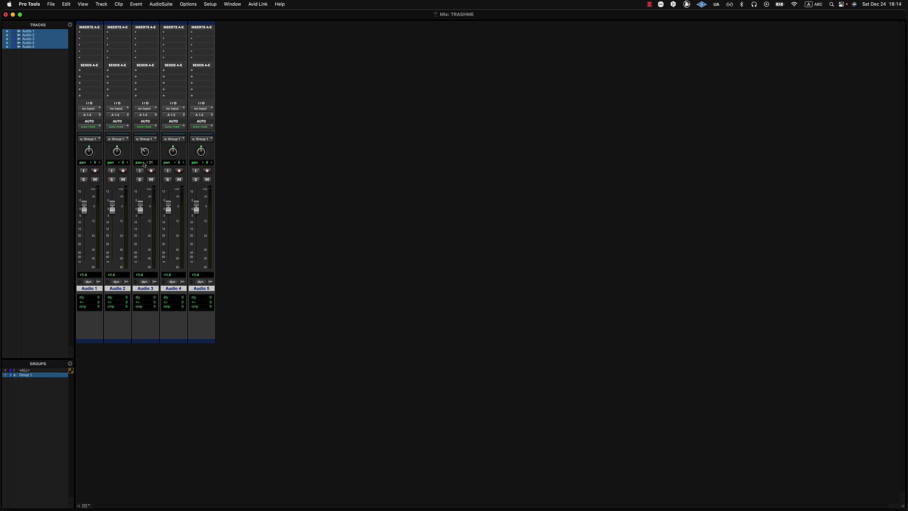
mouse_move(144, 150)
mouse_down()
mouse_move(137, 167)
mouse_move(146, 154)
mouse_up()
Create a new VCA Master track and assign Group 1 to it.
key(super+shift+n)
key(super+Down)
key(super+Down)
key(super+Down)
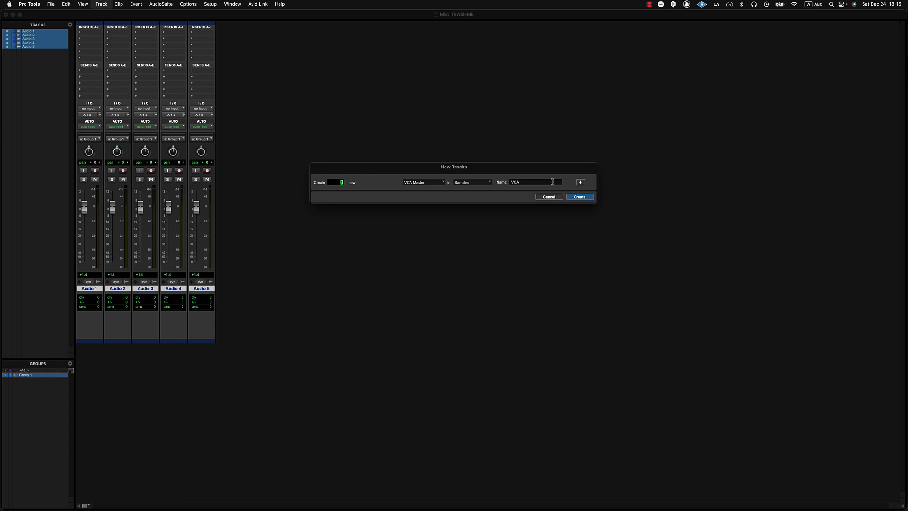
click(575, 198)
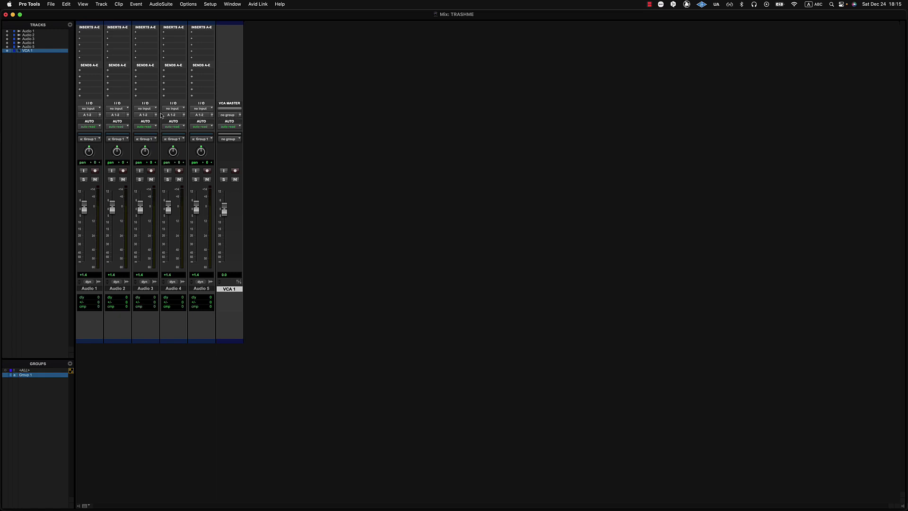
click(234, 116)
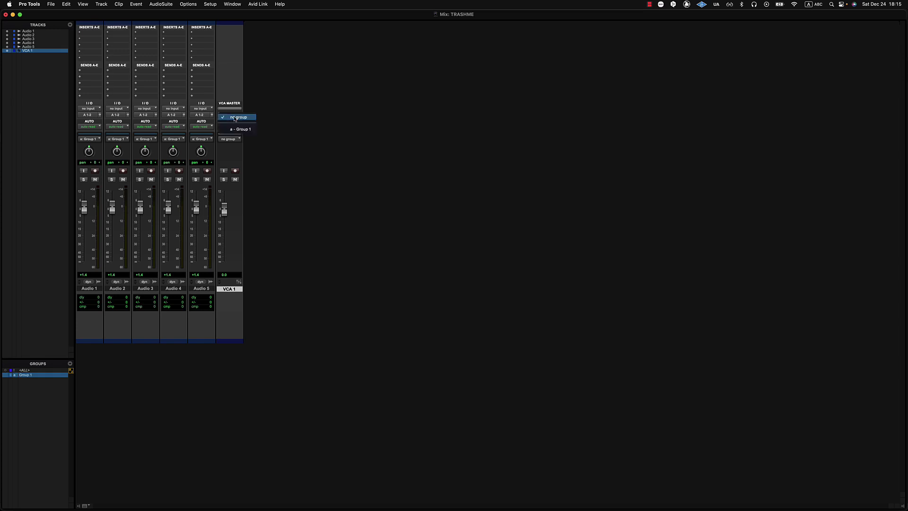
click(240, 129)
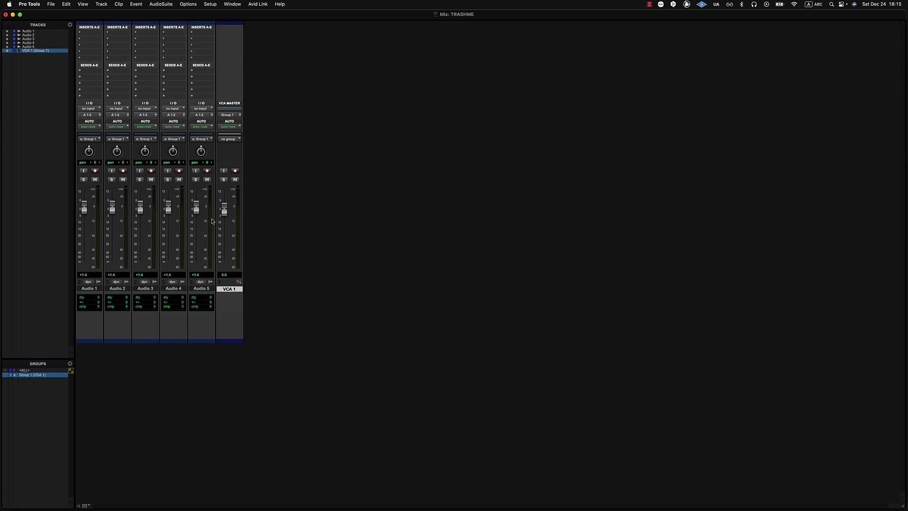
Test Audio 5's fader and reset it to 0.0 dB, toggling the track's solo on and off.
drag(196, 208, 202, 238)
alt+click(201, 237)
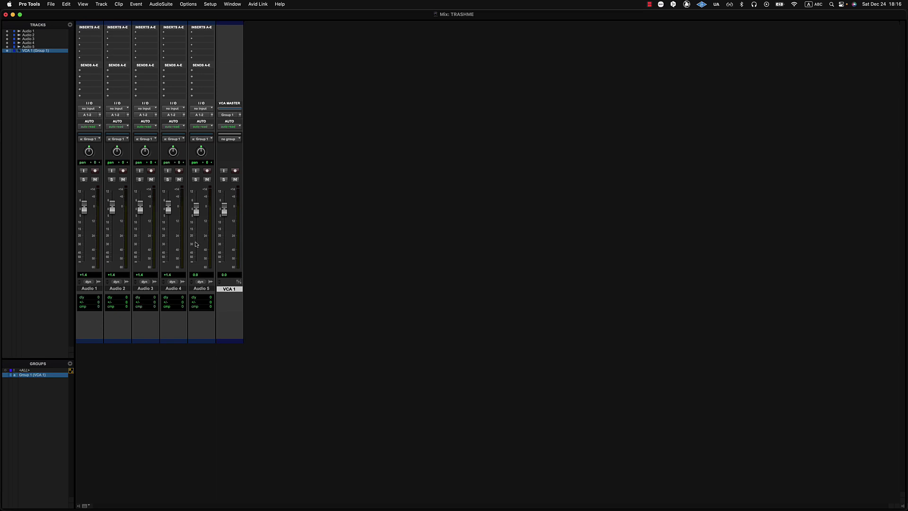
click(196, 180)
click(197, 183)
Examine the Standard VCA Logic for Group Attributes option in the Mixing preferences.
click(214, 3)
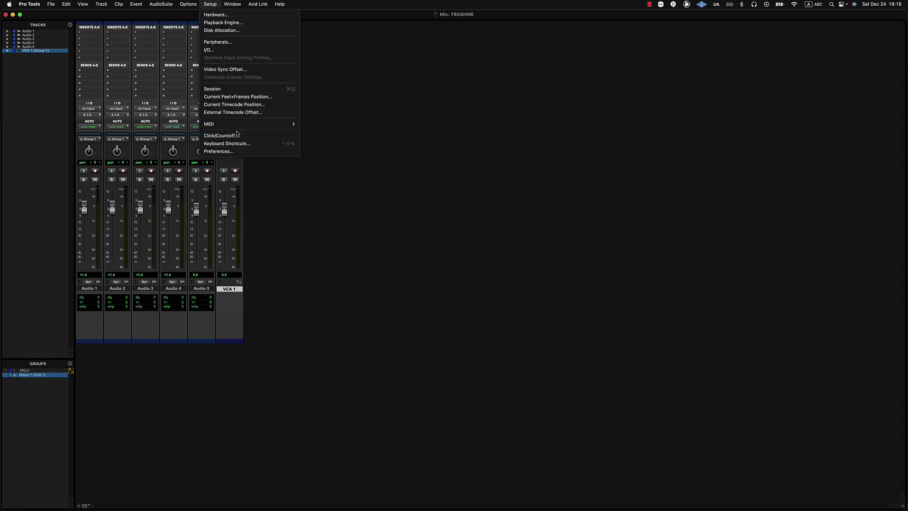
click(235, 151)
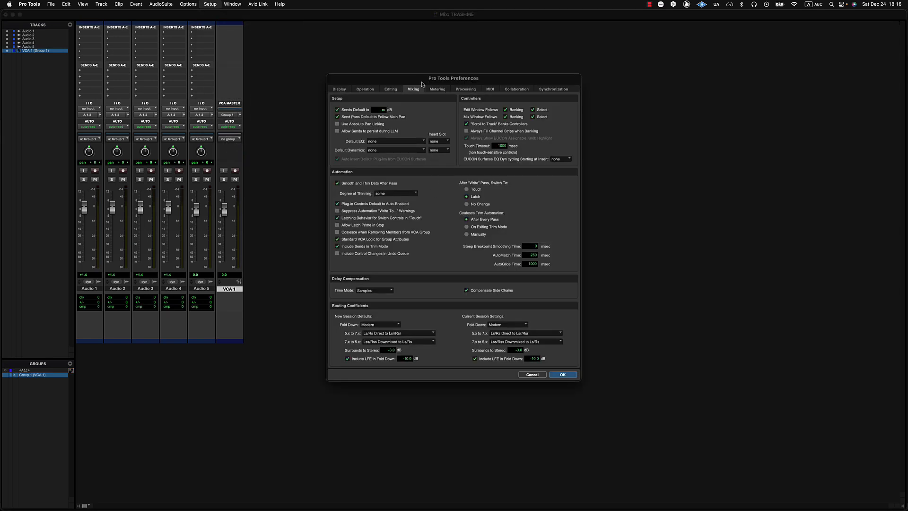
drag(423, 80, 400, 56)
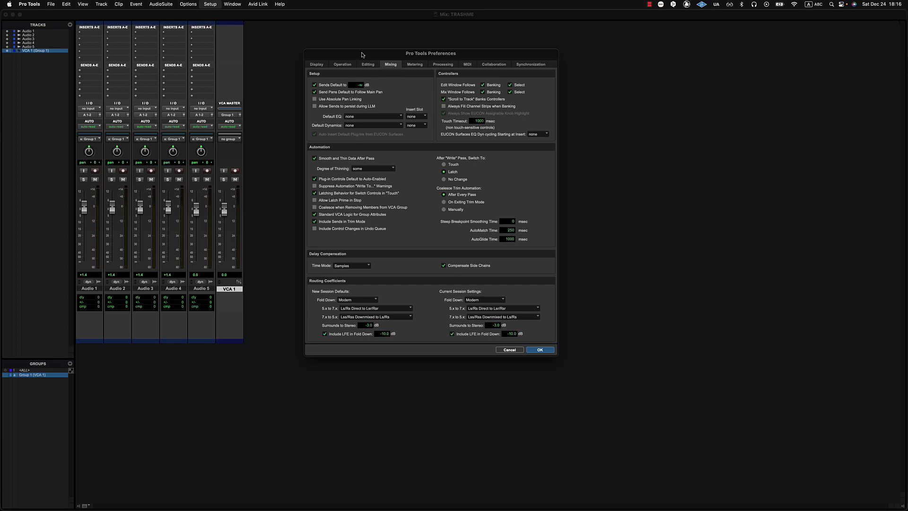
drag(362, 60, 378, 44)
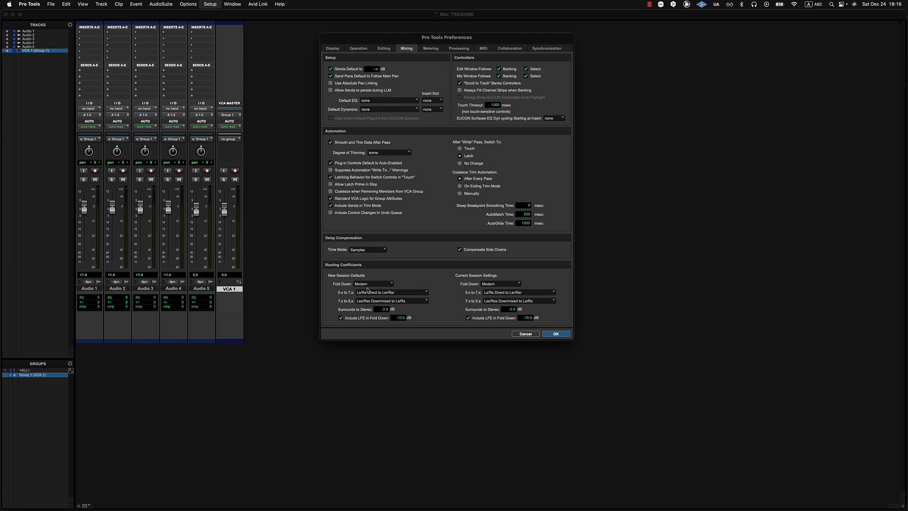
click(557, 334)
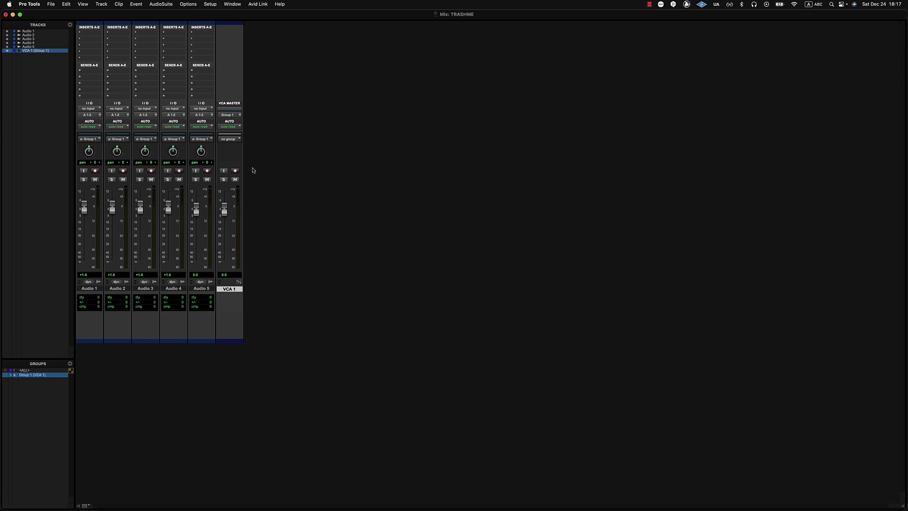
Set differing levels on the audio tracks and lower the VCA 1 fader to about -11.6 dB, toggling the VCA's solo on and off.
mouse_move(224, 208)
mouse_down()
mouse_move(221, 245)
mouse_move(224, 205)
mouse_up()
drag(139, 200, 196, 193)
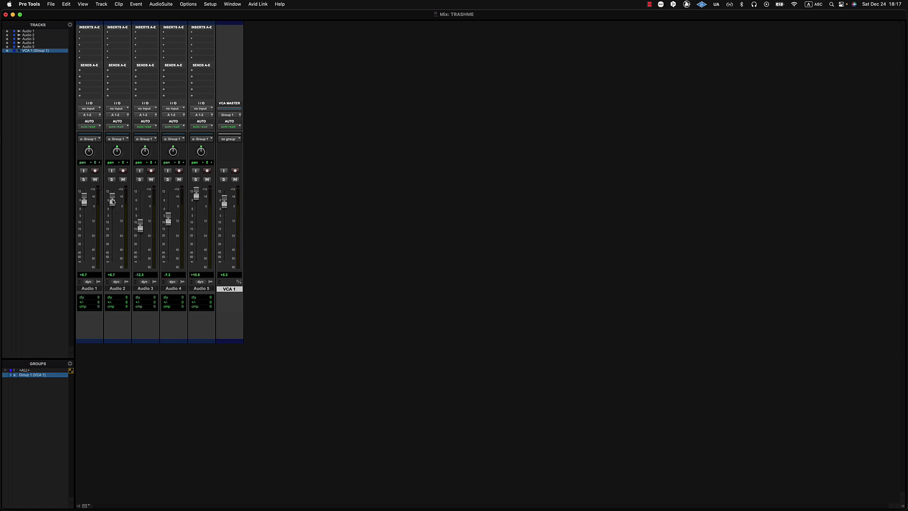
drag(112, 201, 84, 214)
drag(225, 204, 229, 226)
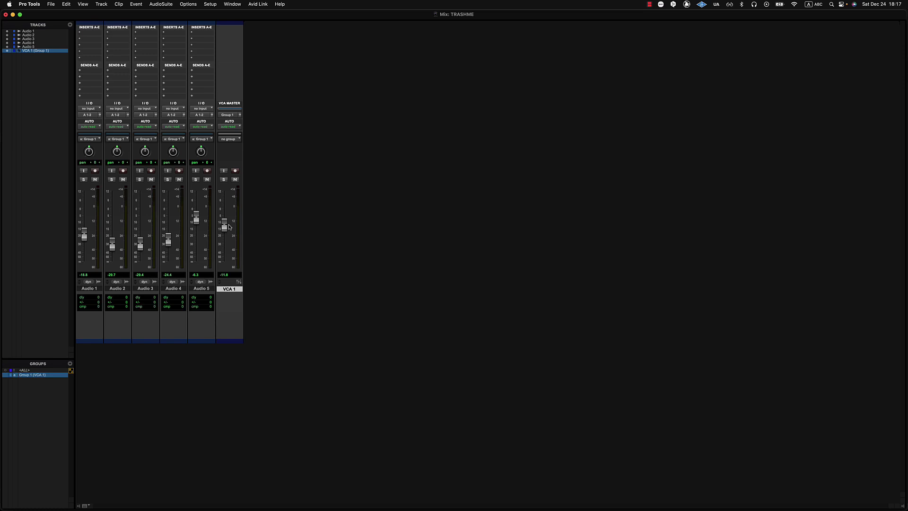
click(224, 180)
click(224, 180)
Modify Group 1 by enabling Pan for the main controls in the global attributes.
right_click(33, 375)
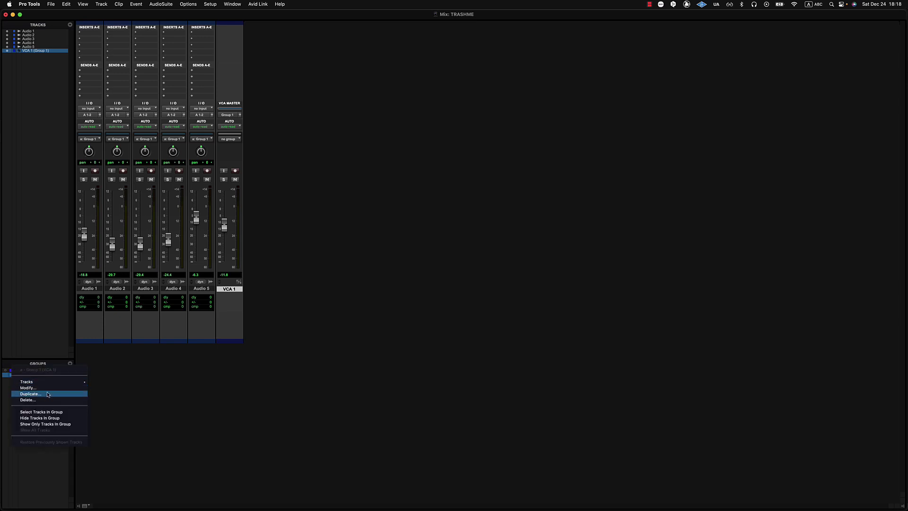
click(48, 389)
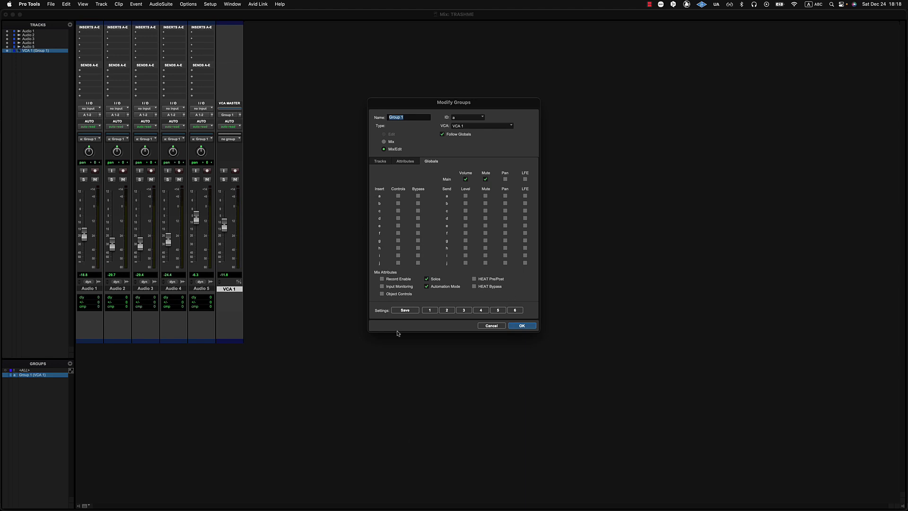
click(505, 179)
click(523, 327)
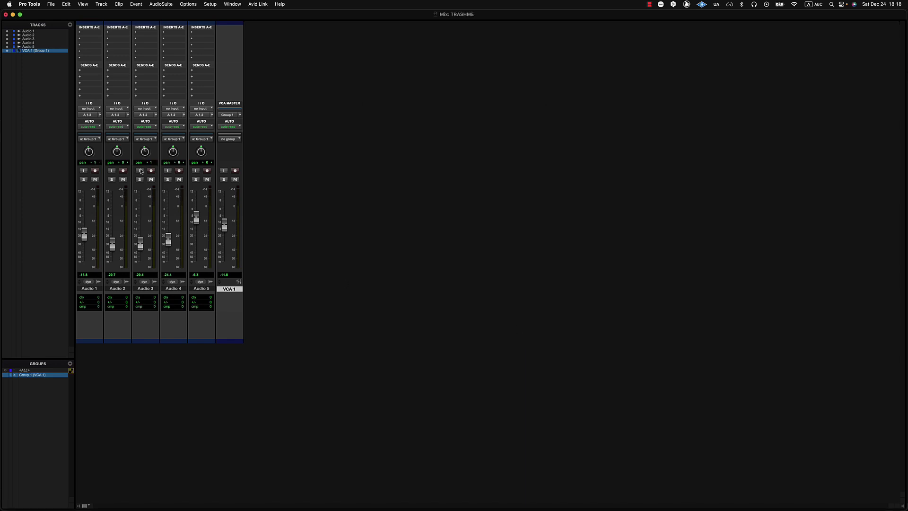
Pan the grouped audio tracks together to about 19 right, and raise the faders of Audio 1 to Audio 4 individually.
drag(146, 156, 147, 172)
mouse_move(148, 140)
mouse_down()
mouse_move(147, 160)
mouse_move(150, 138)
mouse_up()
drag(85, 236, 170, 234)
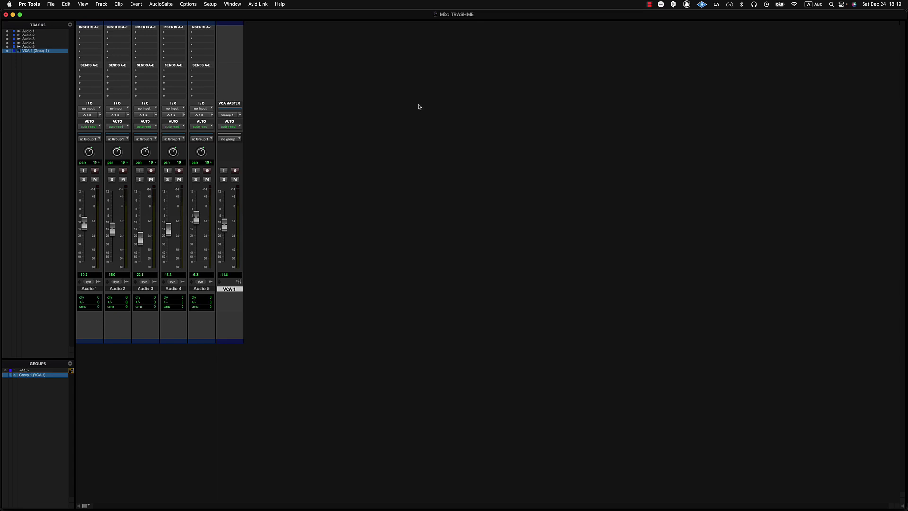
Turn off Standard VCA Logic for Group Attributes in the Mixing preferences.
click(206, 4)
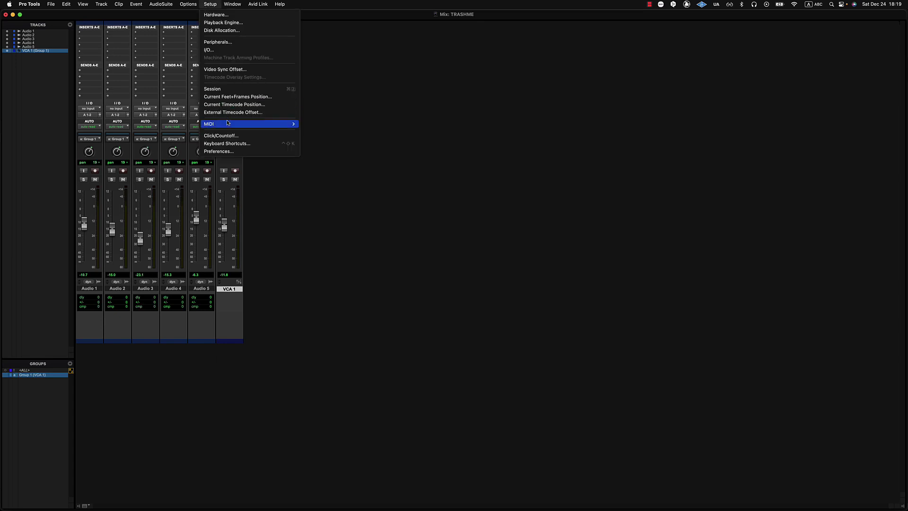
click(243, 150)
click(363, 240)
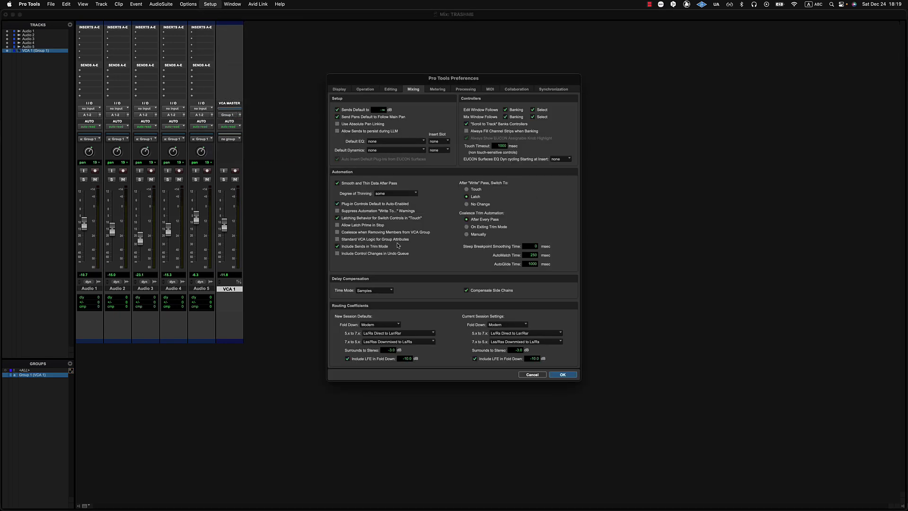
click(558, 376)
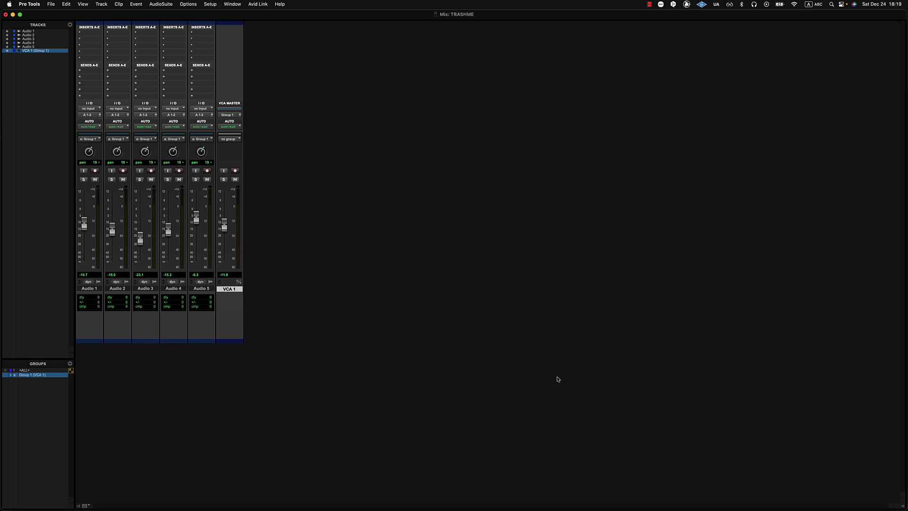
Raise the grouped faders by moving Audio 3's fader, and lower the VCA 1 fader to about -14.2 dB.
mouse_move(138, 243)
mouse_down()
mouse_move(138, 253)
mouse_move(137, 234)
mouse_up()
drag(226, 225, 227, 232)
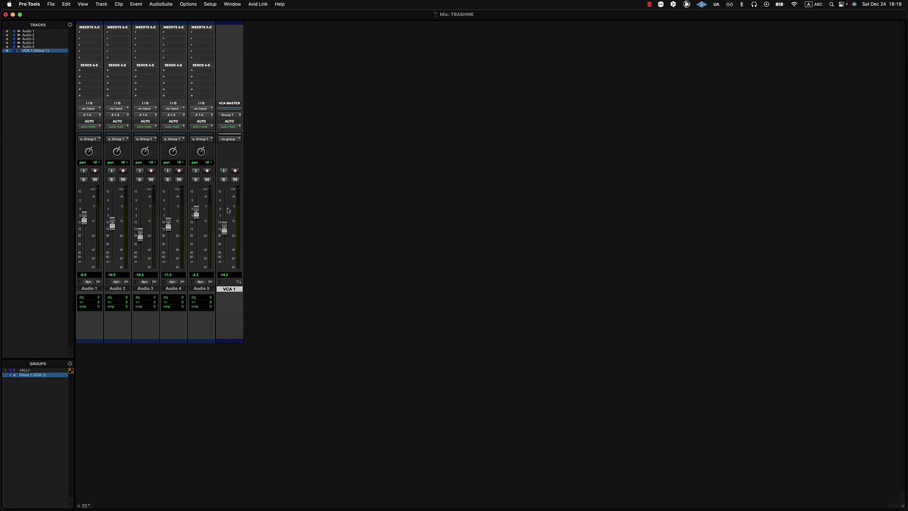
Toggle Audio 5's solo on and off, and solo the VCA 1 master.
click(195, 180)
click(195, 179)
click(224, 179)
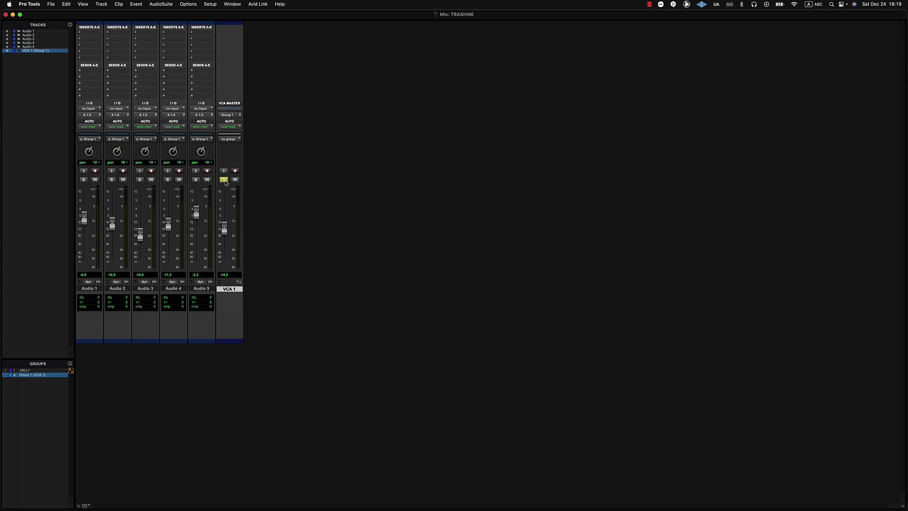